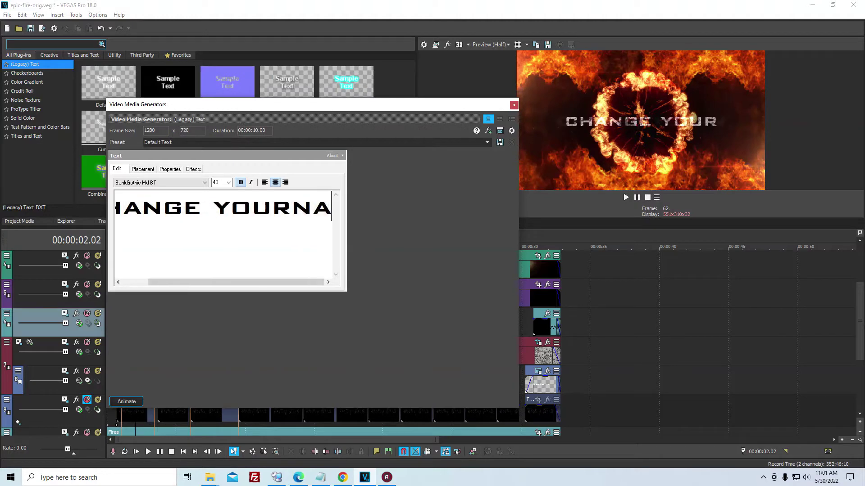
- Close the first title's text settings and play the intro from its start to check the changed name
click(514, 106)
key(Up)
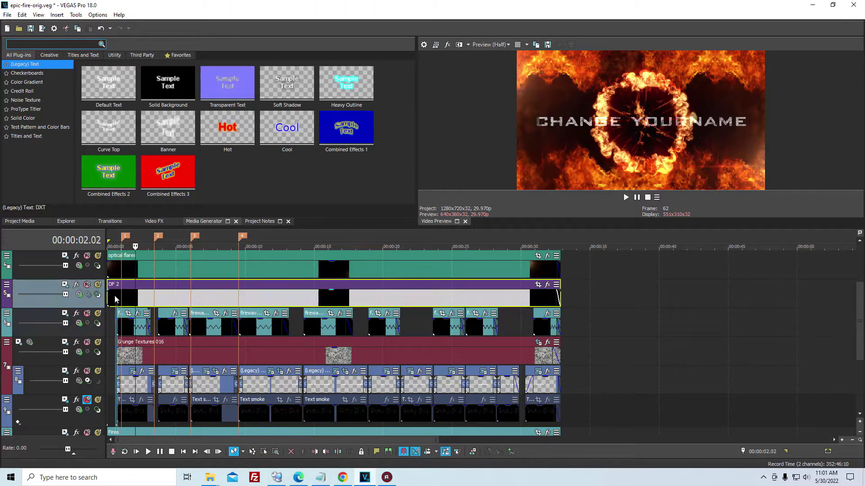
key(Home)
key(space)
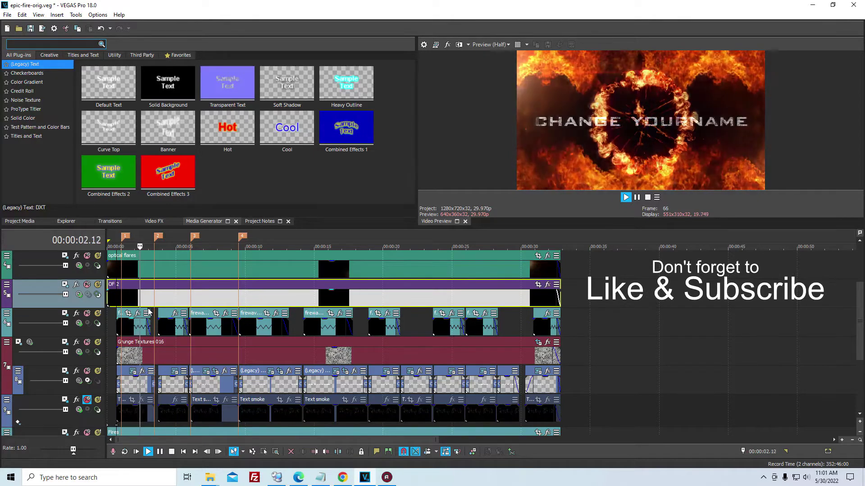
- Replace the second title's text with "NEW URL" and set its font size to 60
click(174, 371)
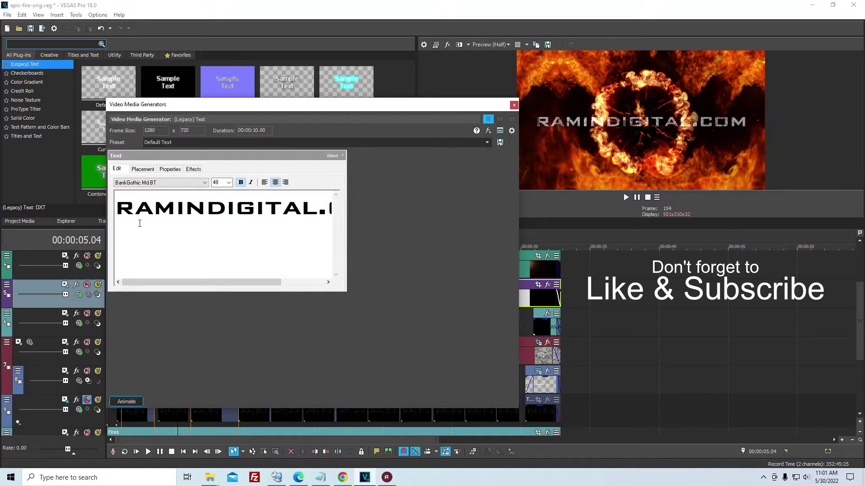
drag(116, 209, 351, 215)
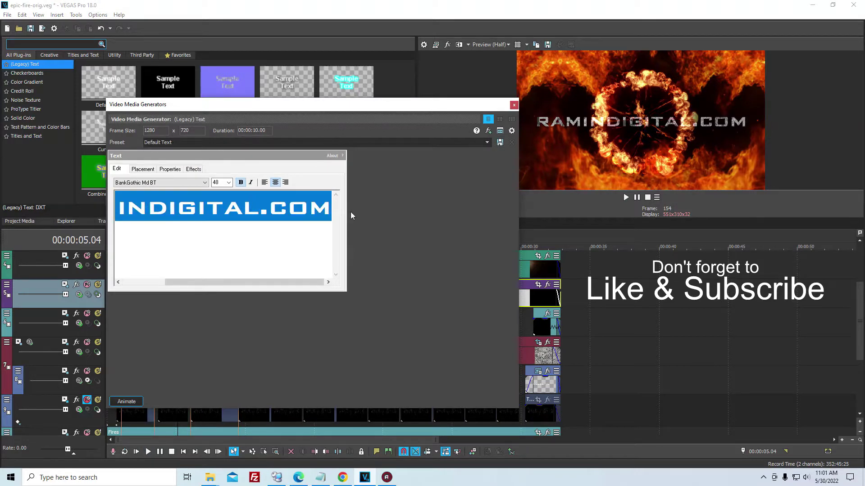
text(NEW)
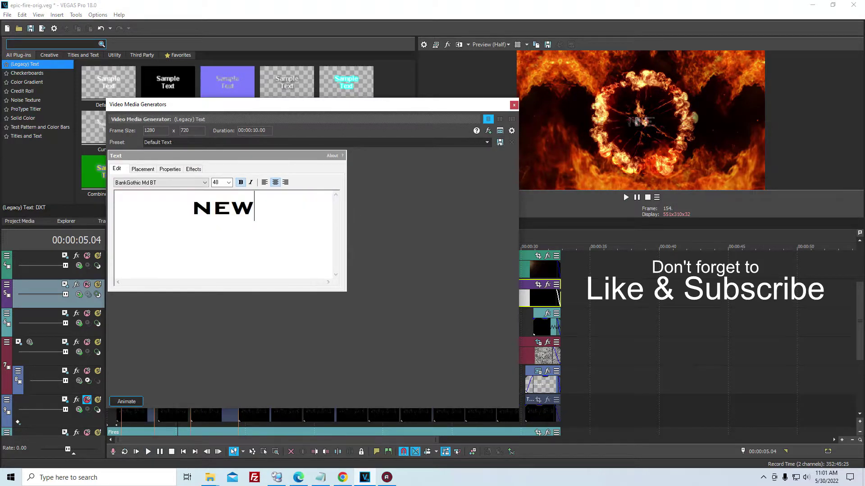
text( URL)
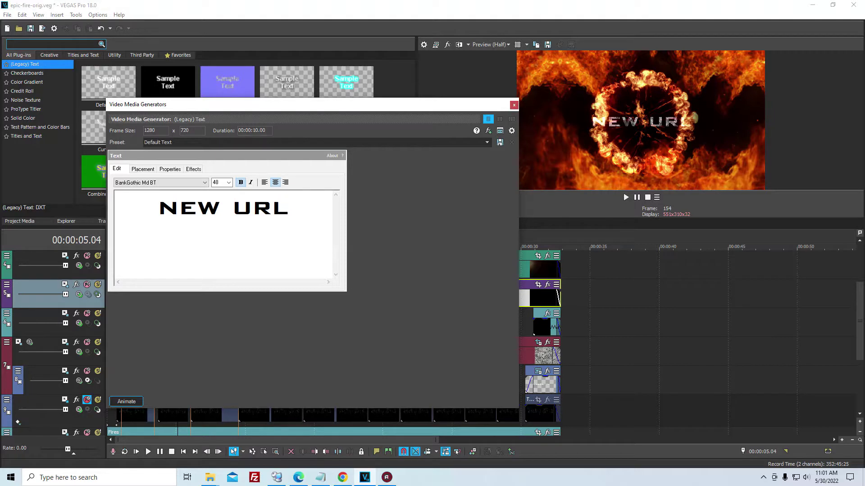
click(225, 184)
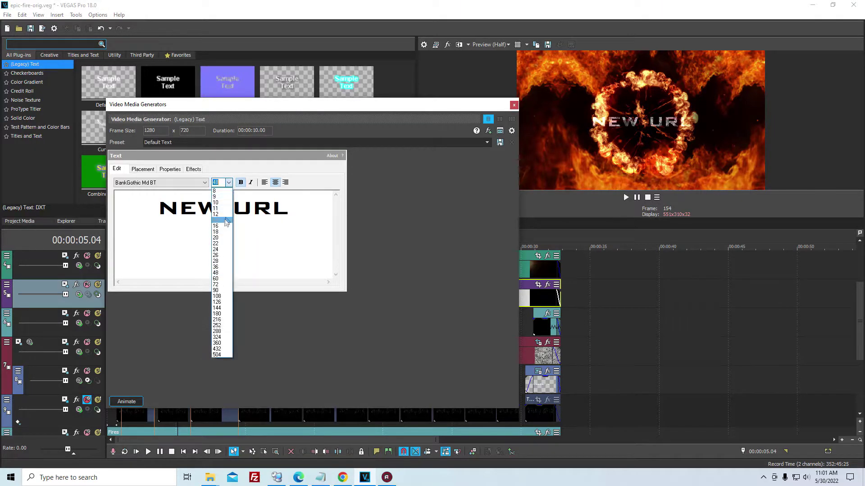
click(225, 279)
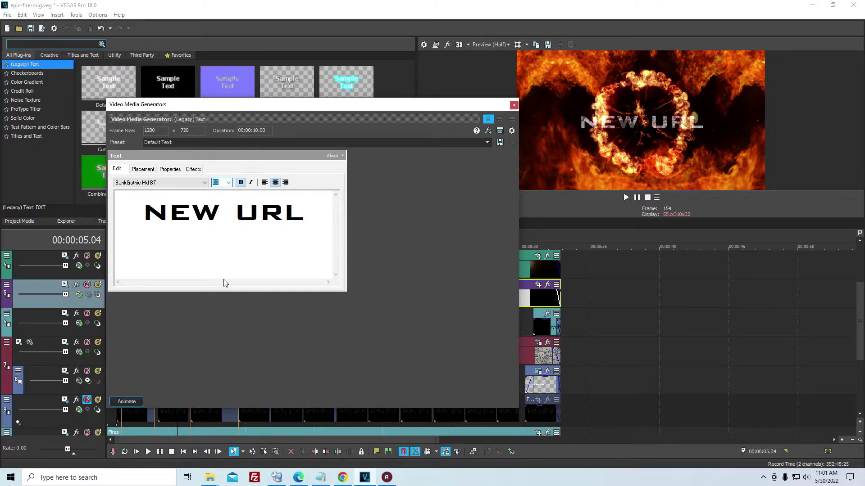
click(514, 105)
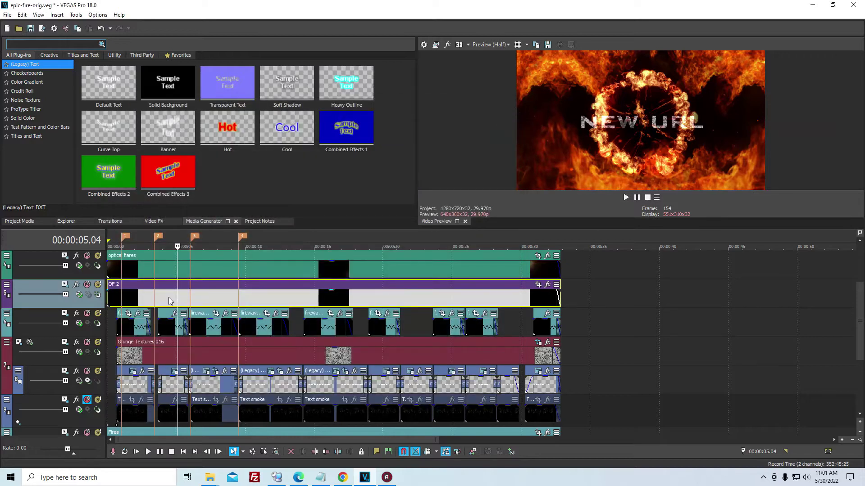
- Play on to the "VEGAS PRO INTRO" title and replace its text with "ADD/REMOVE" and "MORE TEXT" on two lines
key(1)
key(space)
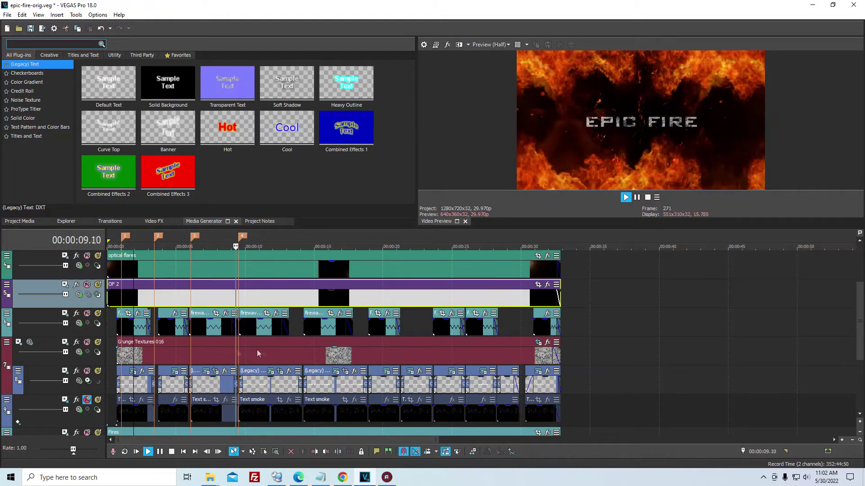
click(270, 371)
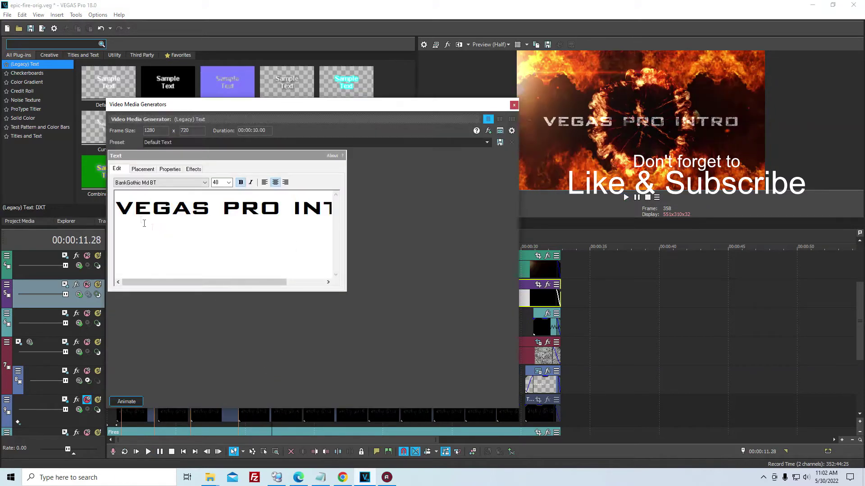
drag(120, 209, 346, 221)
text(A)
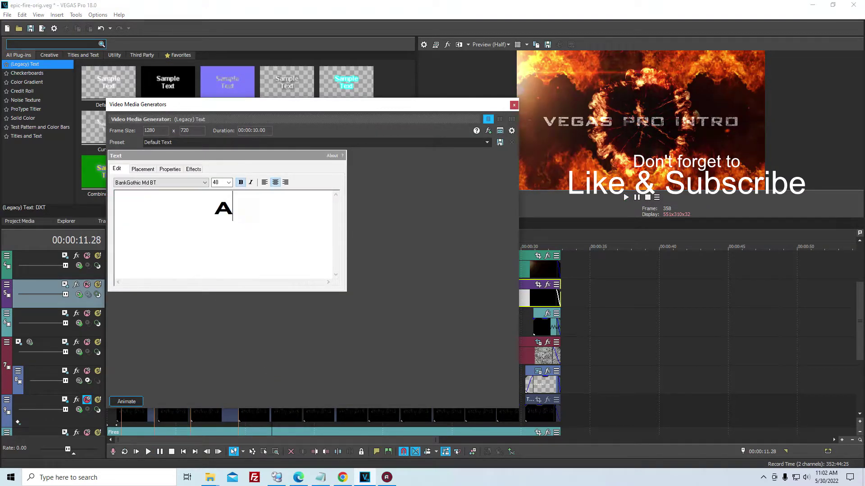
text(DD/REMOVE)
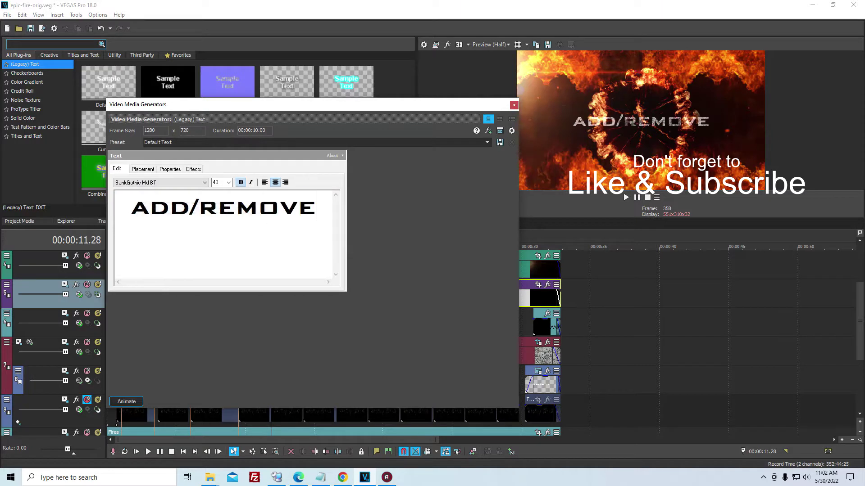
text( MORE TEXT)
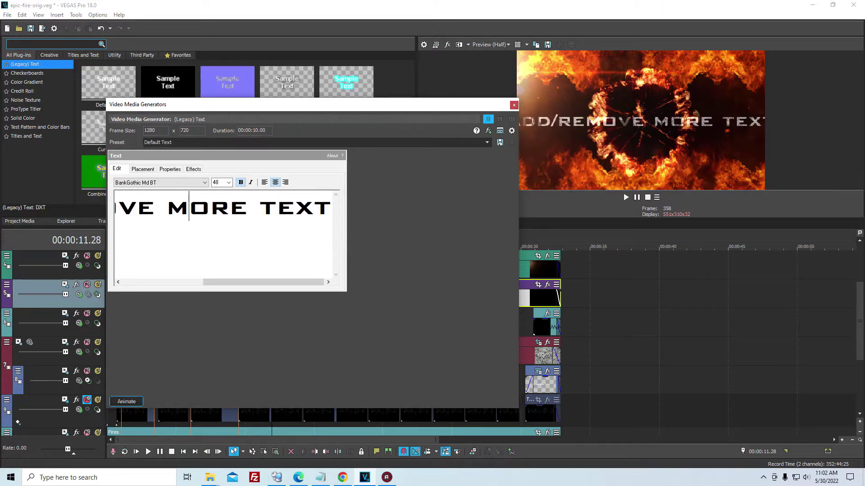
key(Return)
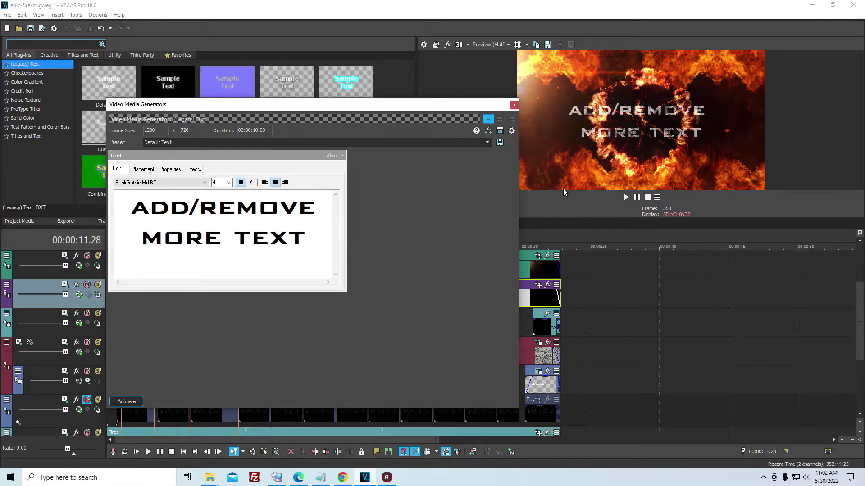
click(514, 105)
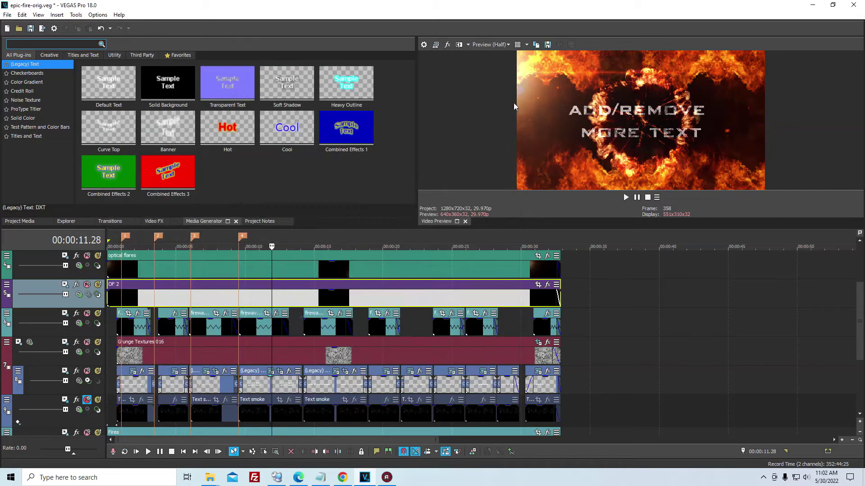
- Play back the edited two-line title and pause on the "LIKE & SUBSCRIBE" title
click(254, 291)
key(space)
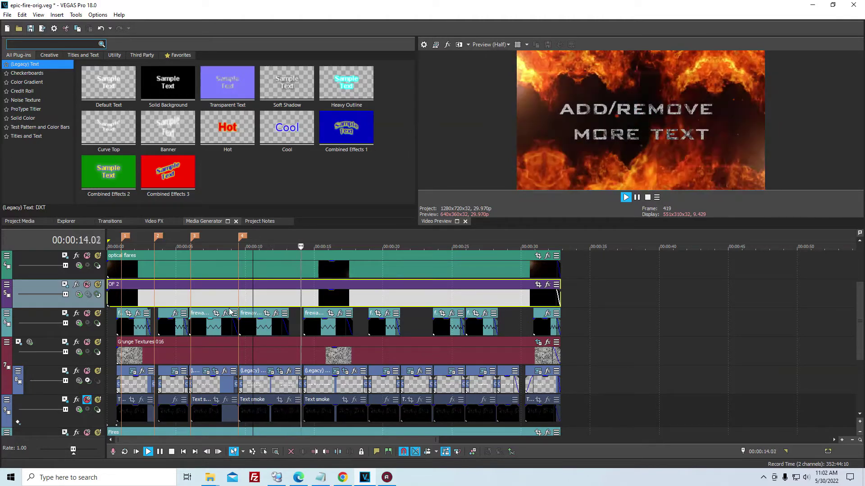
key(Return)
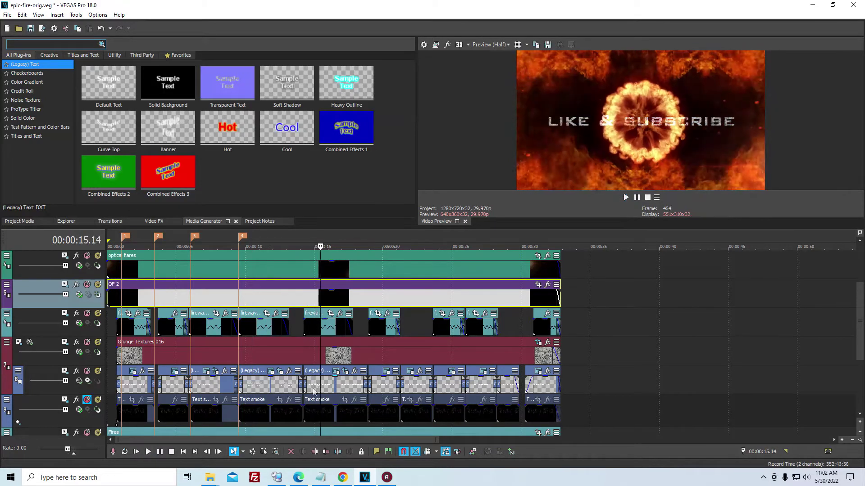
- Replace the "LIKE & SUBSCRIBE" title's text with "CHANGE FONT"
click(337, 374)
drag(117, 208, 355, 218)
text(CHANGE FONT)
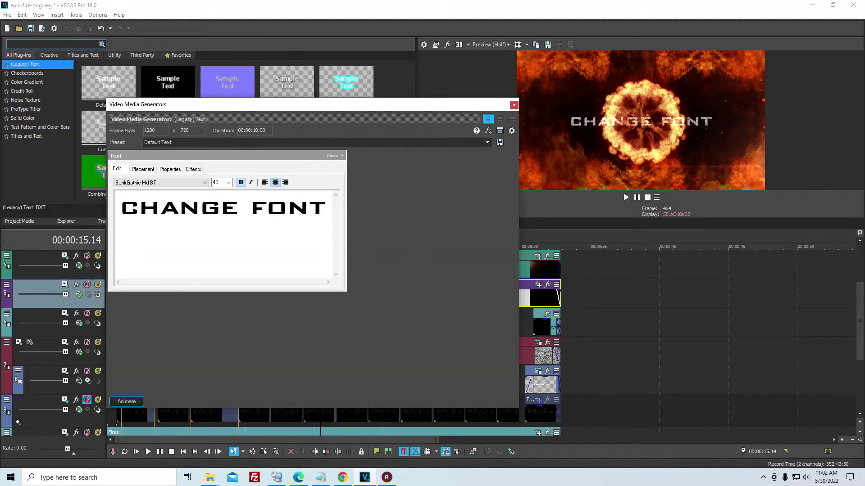
- Set the "CHANGE FONT" title to the Bebas font at size 60
click(201, 183)
key(Down)
key(Down)
key(Down)
key(Down)
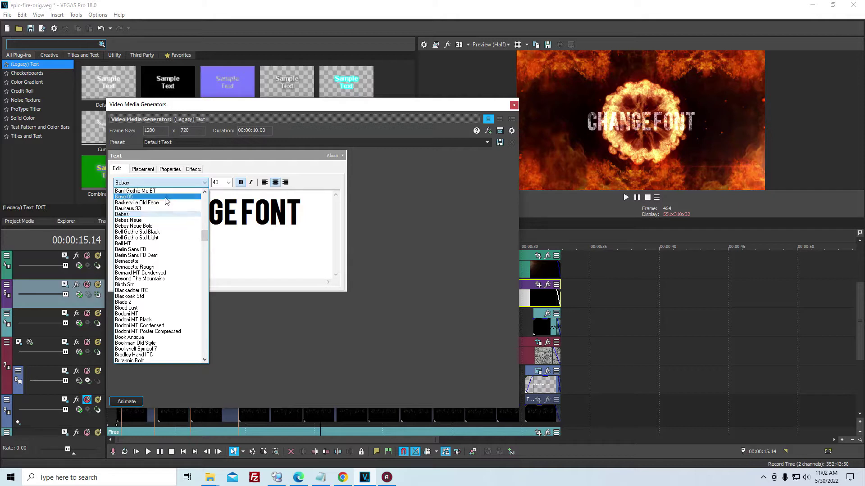
click(137, 214)
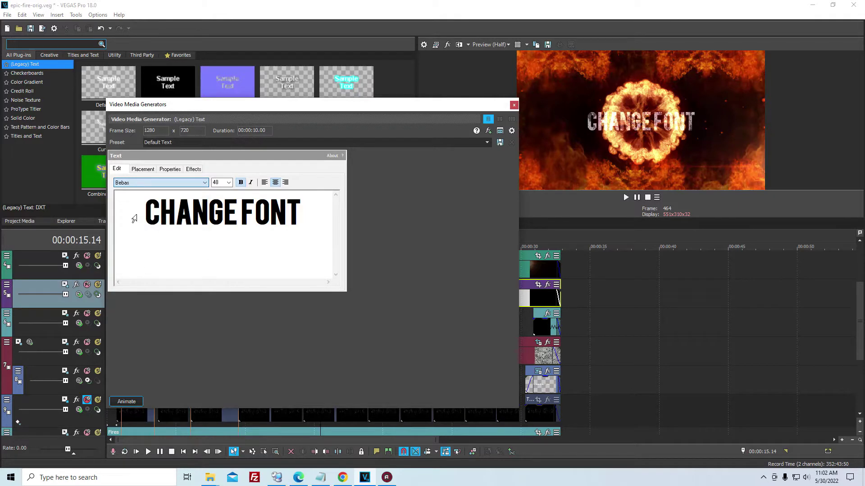
click(229, 183)
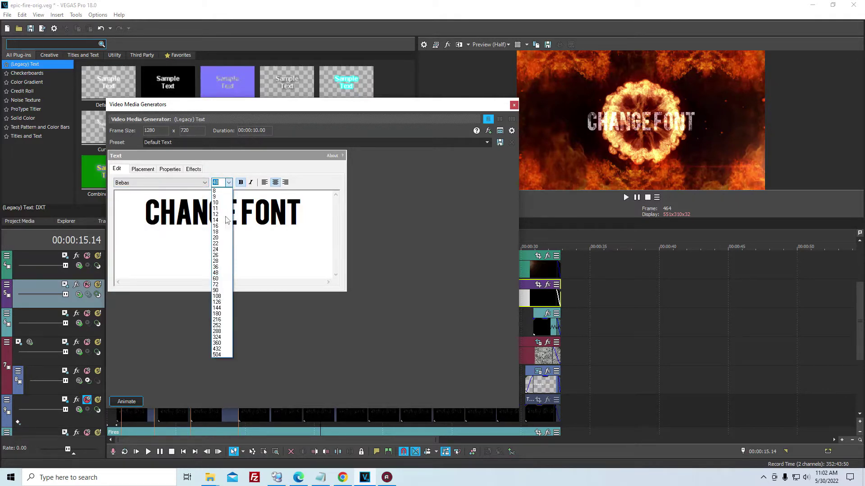
click(217, 279)
click(243, 228)
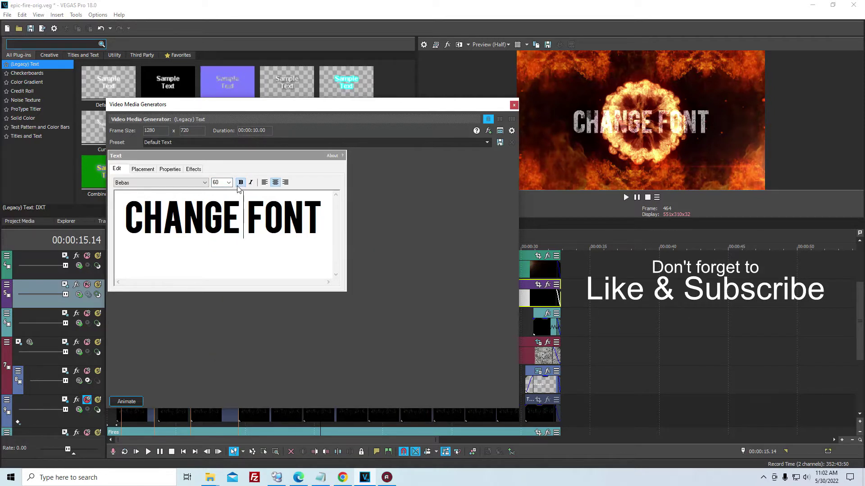
- Set the "CHANGE FONT" title's leading to 1.055 and tracking to 1.333, and close its text settings
click(193, 171)
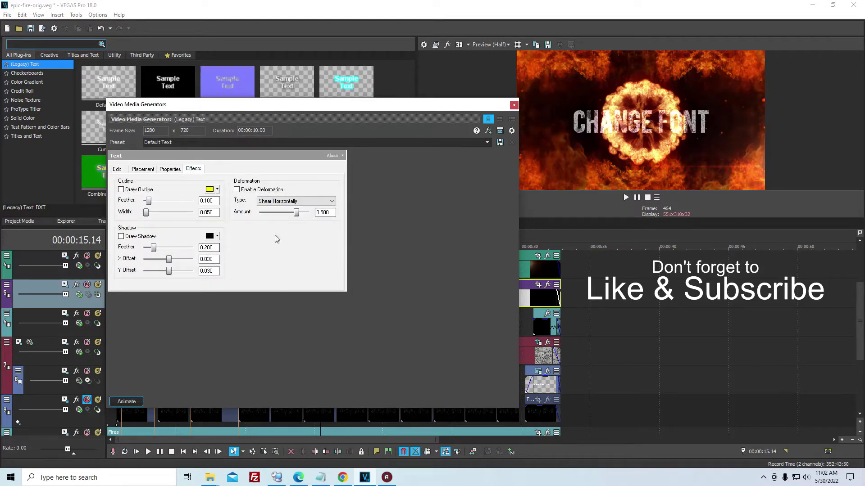
click(172, 170)
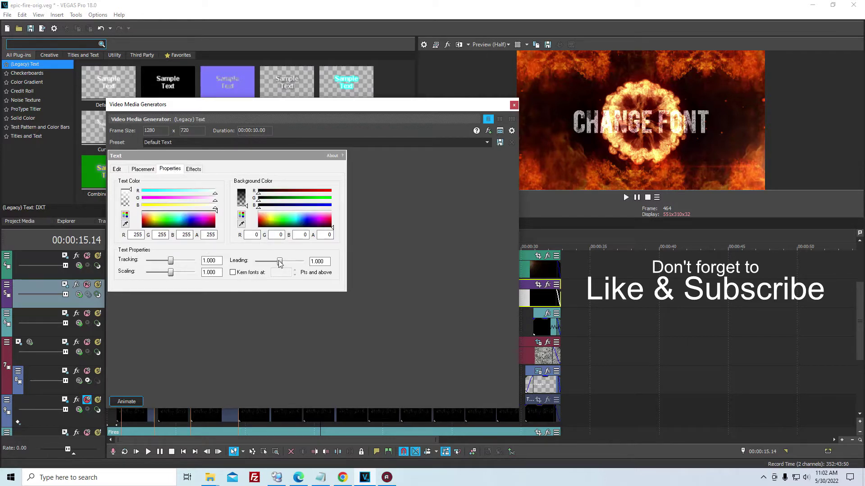
drag(280, 262, 285, 263)
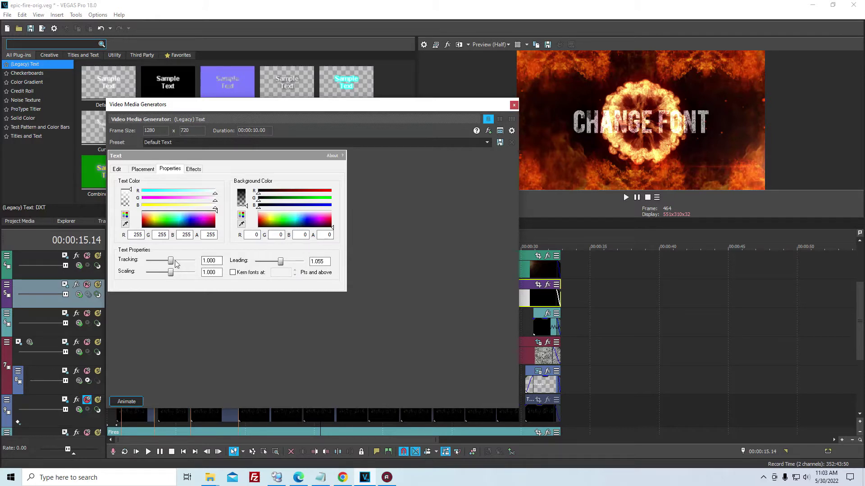
drag(172, 265, 179, 266)
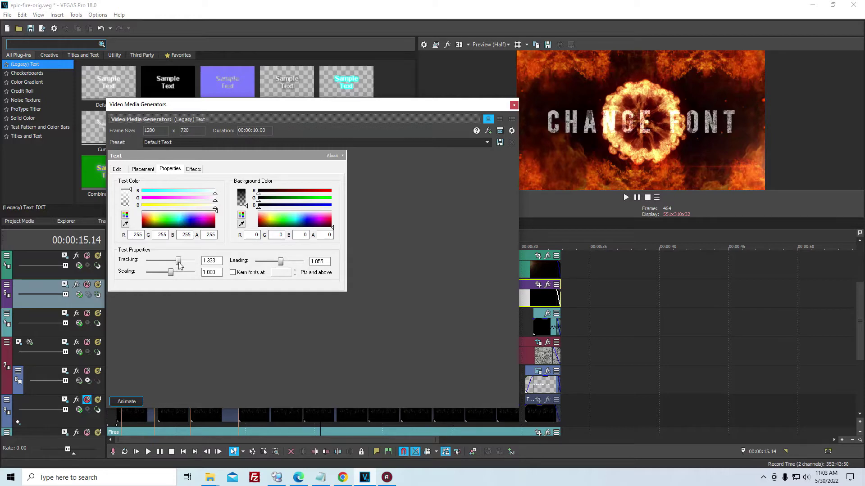
click(514, 105)
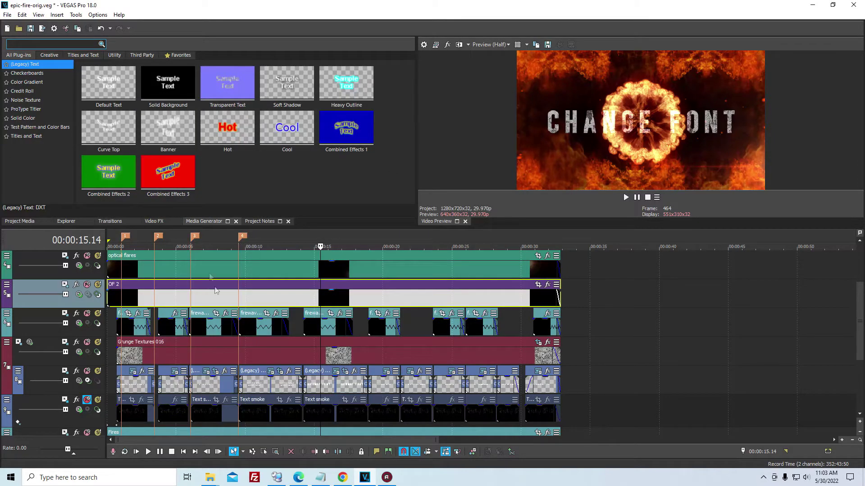
- Play back the "CHANGE FONT" title and the titles after it, and check the intro's closing section
click(301, 302)
key(space)
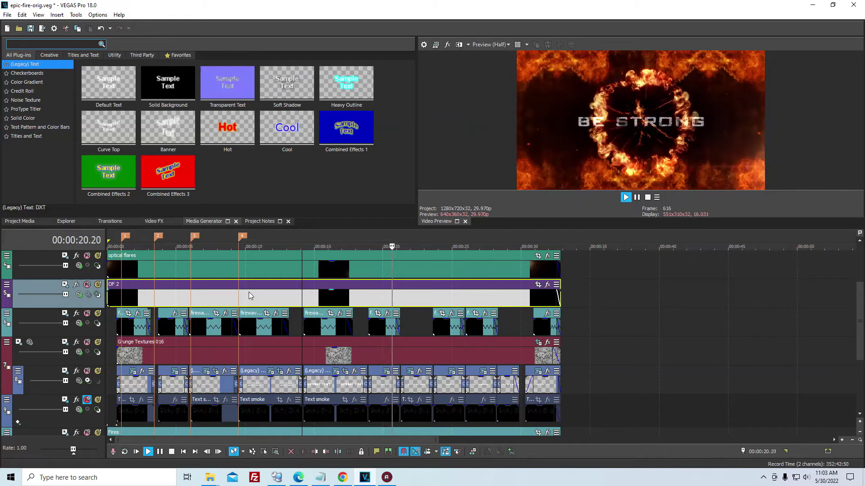
click(511, 318)
key(space)
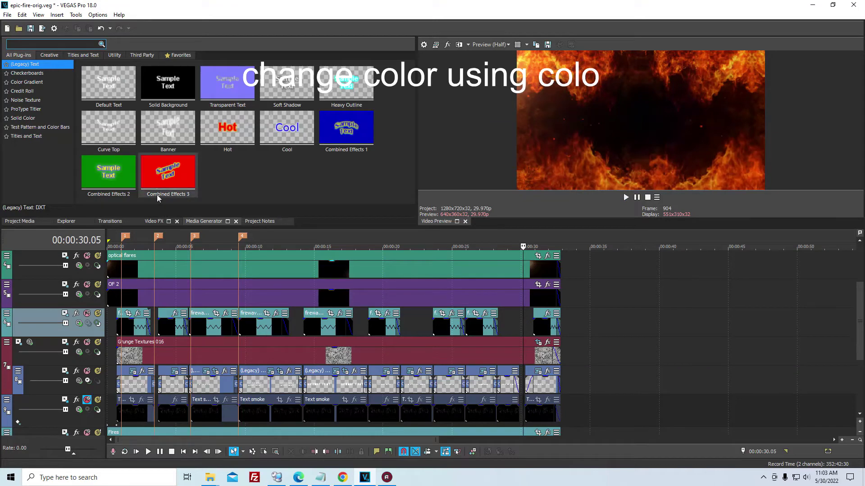
- Solo the firewave track and apply the default Color Corrector to the firewave event behind the "ADD/REMOVE MORE TEXT" title
click(154, 222)
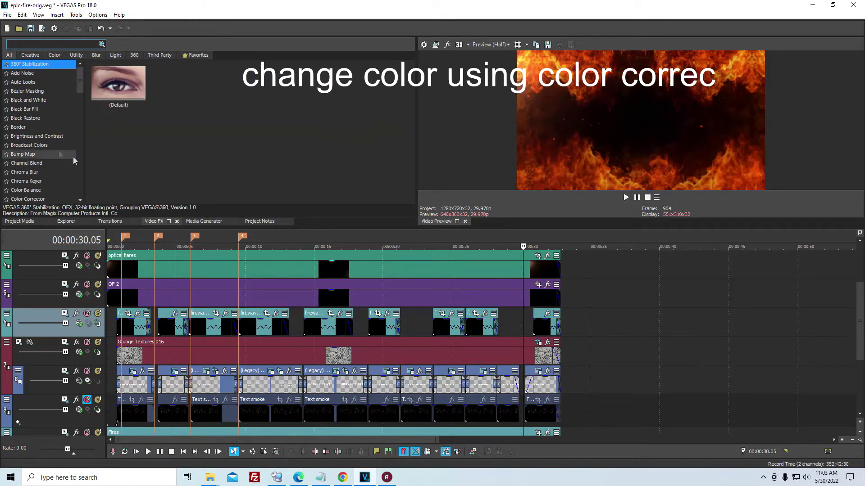
scroll(46, 138, down, 4)
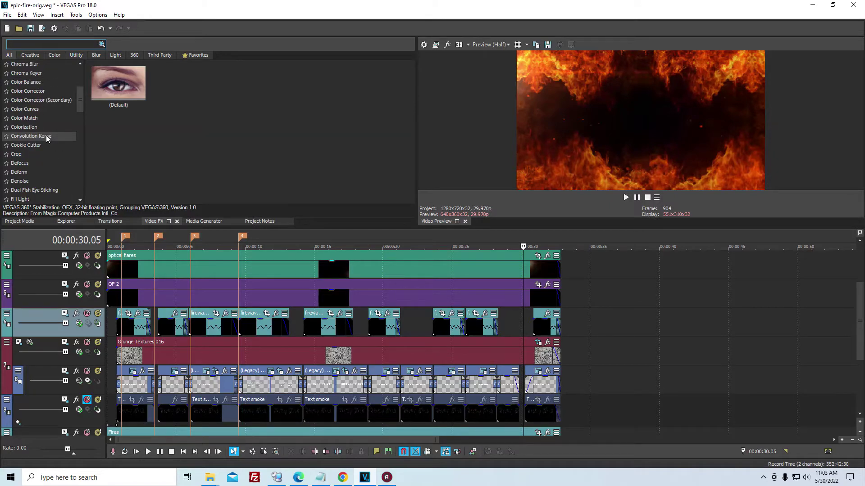
click(38, 92)
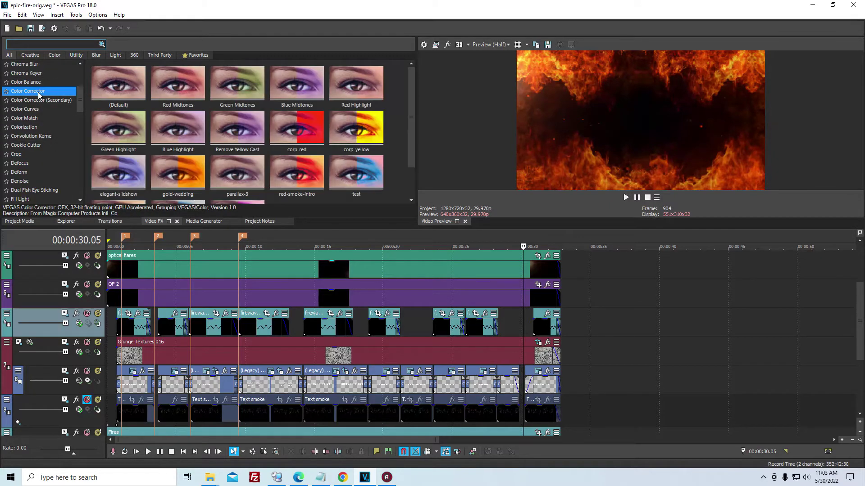
drag(113, 96, 181, 229)
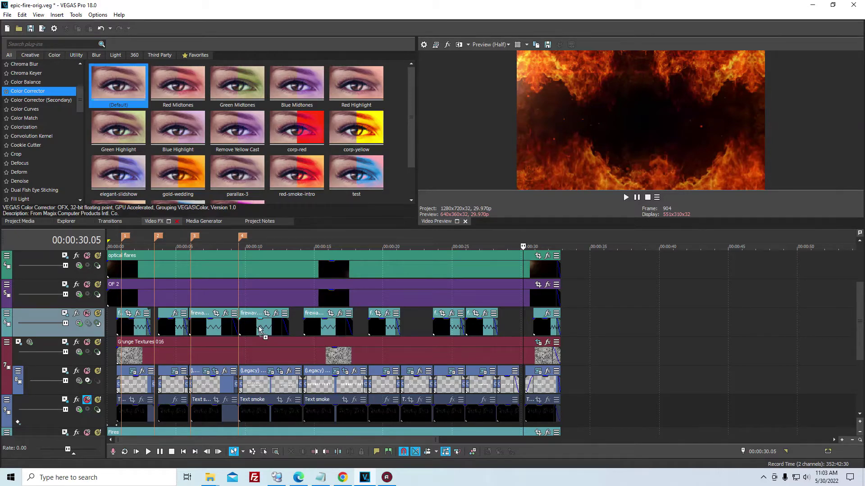
click(258, 295)
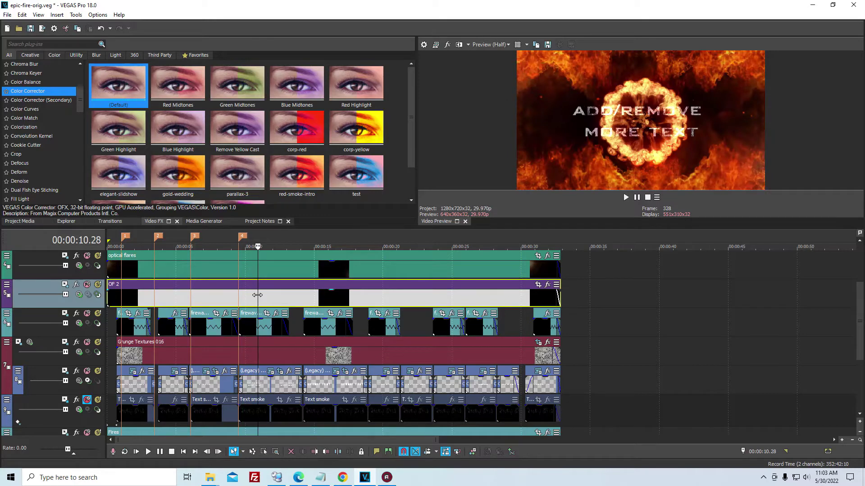
click(98, 313)
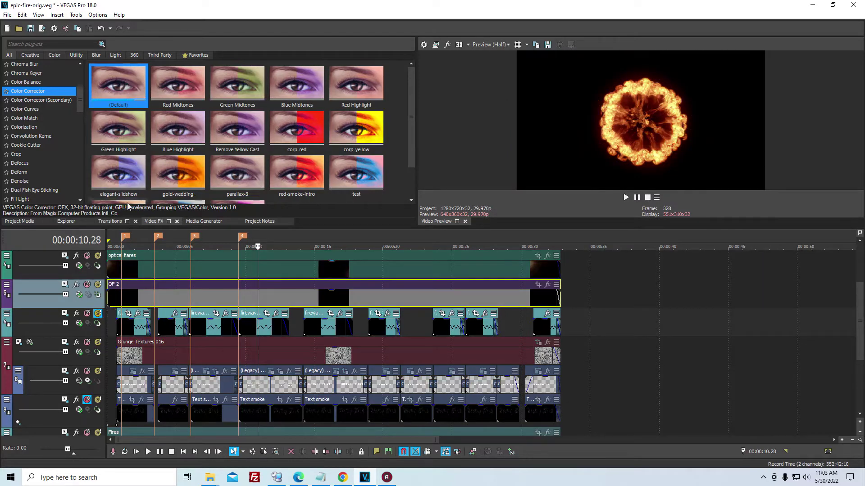
drag(259, 324, 258, 321)
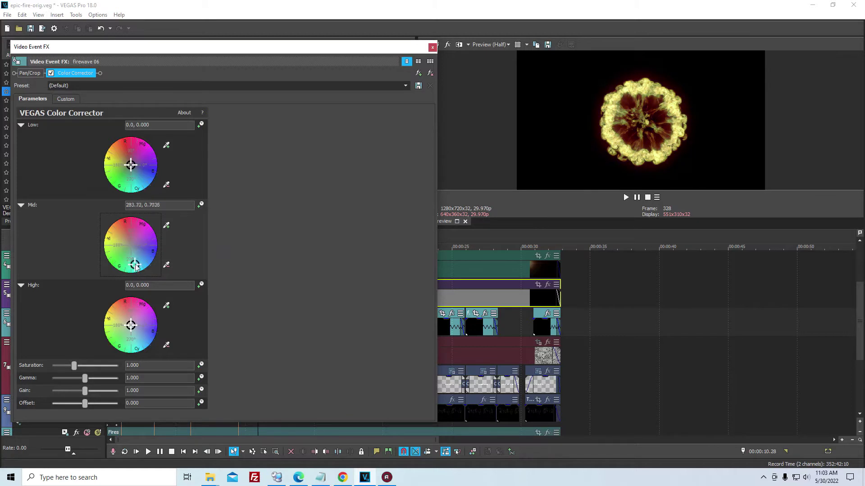
- Set the firewave's Color Corrector to Mid 291.49, 0.6824 and High 66.15, 0.6595, and play back the result
drag(137, 248, 114, 244)
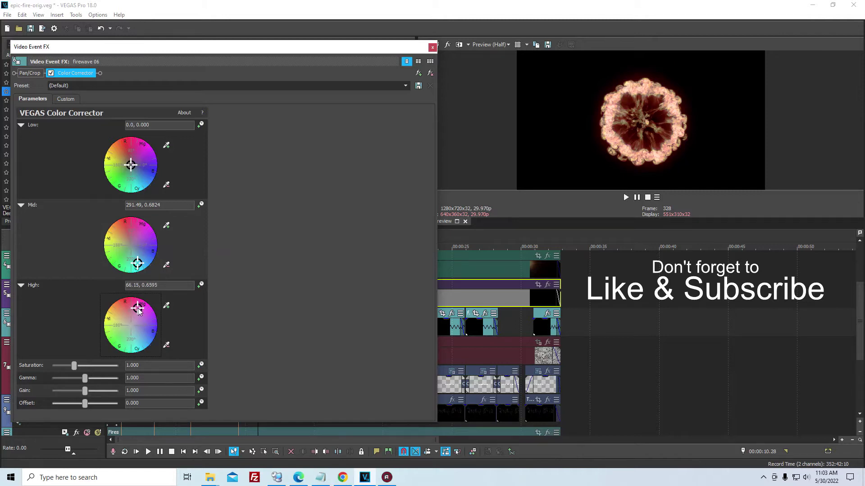
click(432, 47)
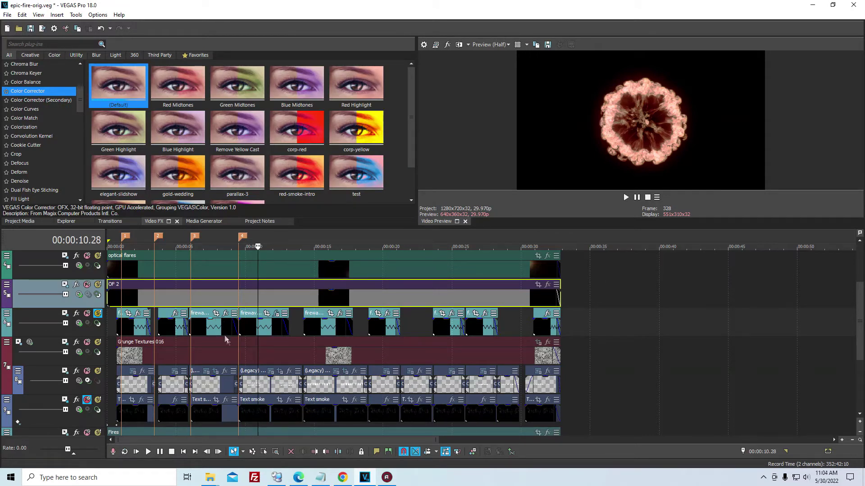
click(225, 353)
key(space)
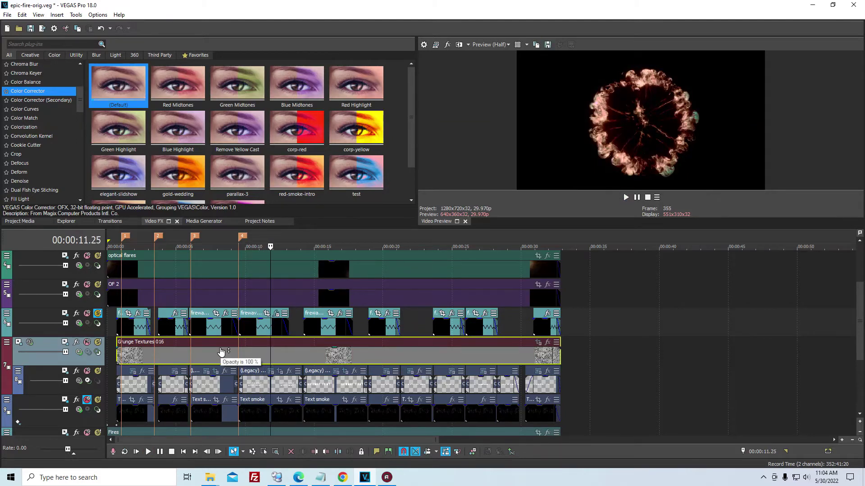
click(209, 297)
key(space)
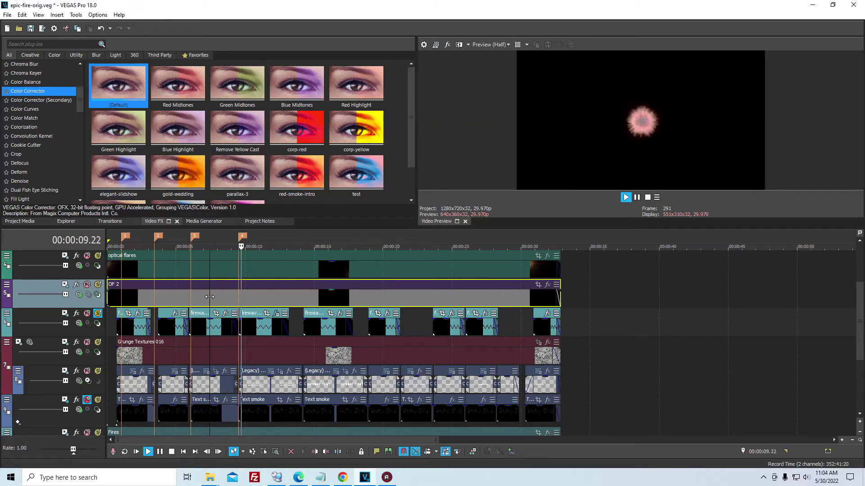
key(space)
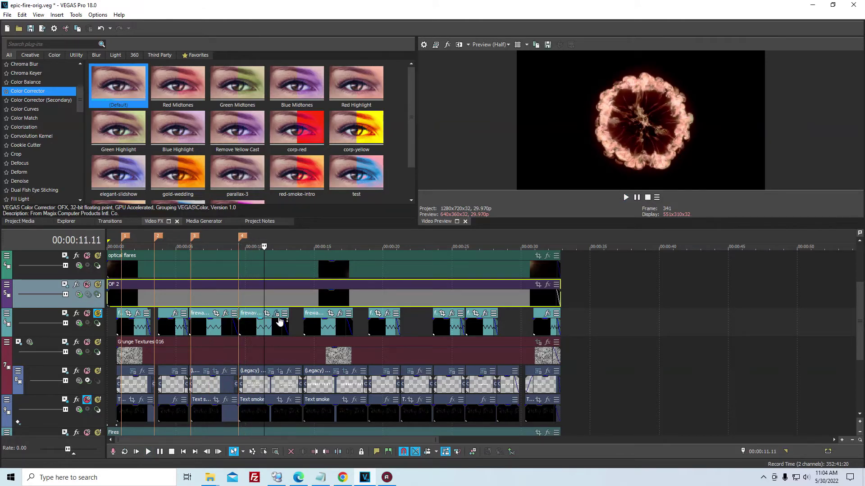
- Set the same firewave's Mid color to 330.43, 0.9006, and play it back with the track soloed and with all tracks on
click(275, 313)
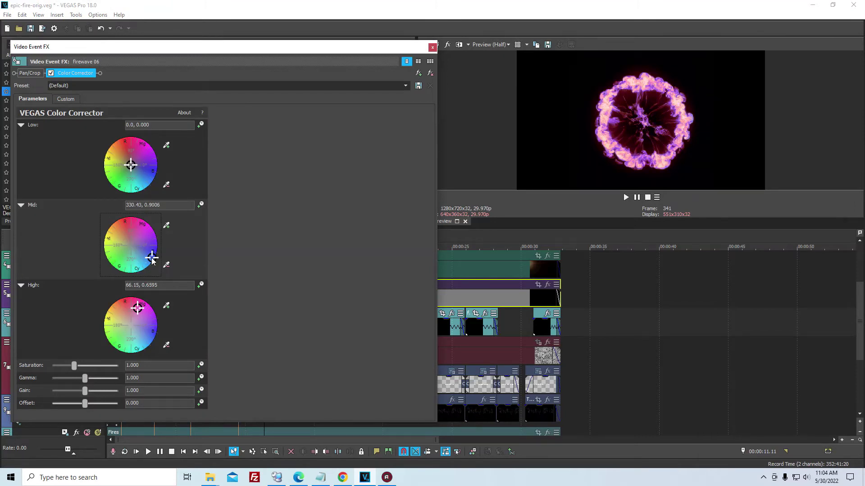
click(433, 48)
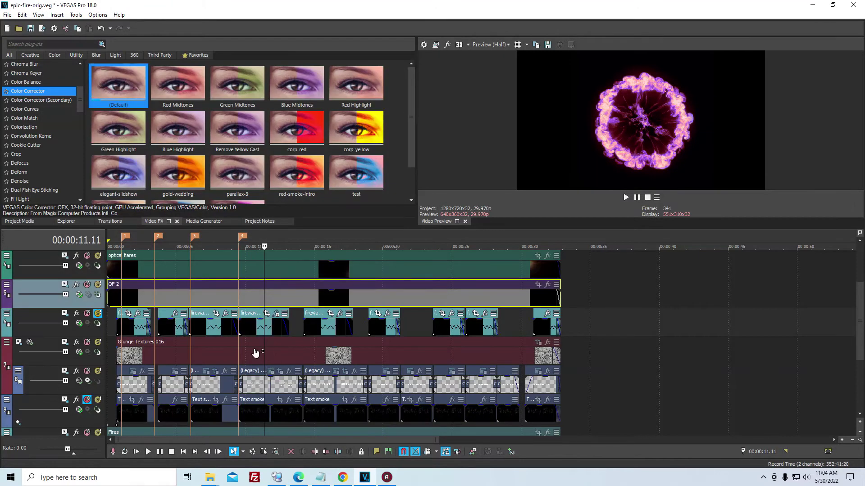
click(224, 350)
key(space)
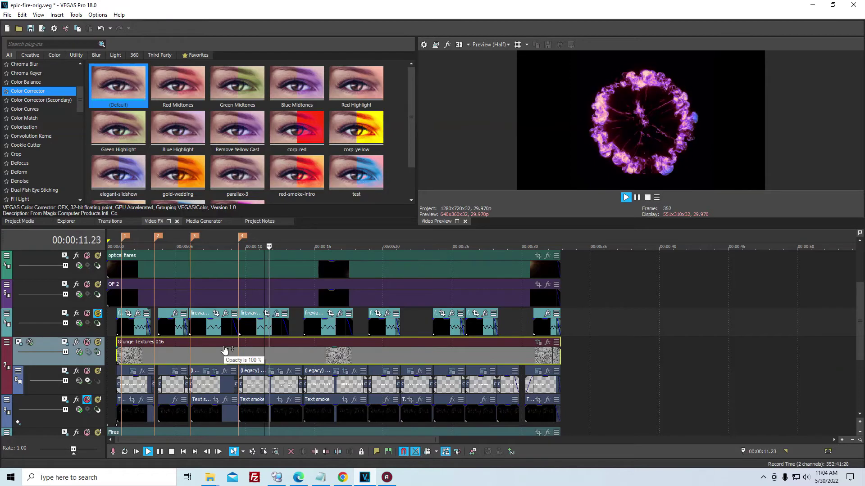
click(224, 299)
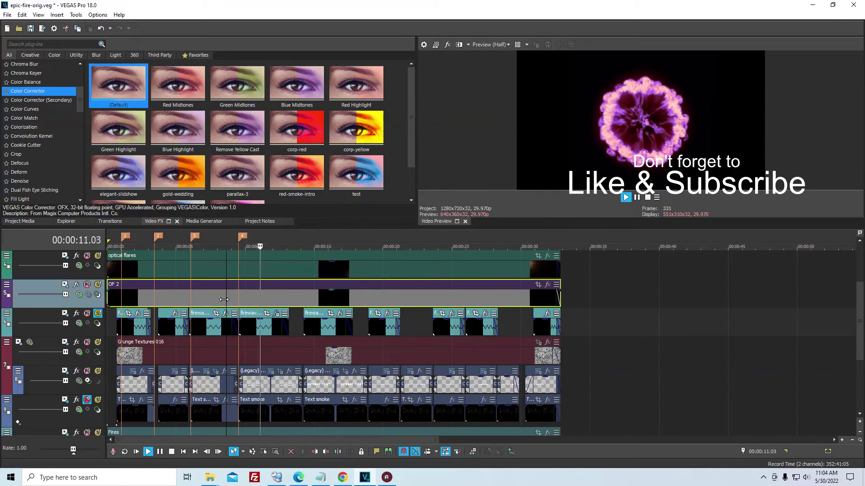
key(space)
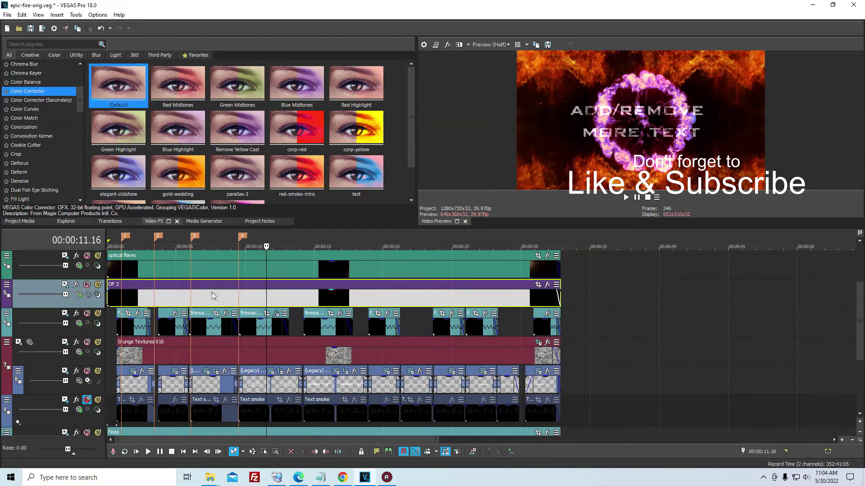
click(211, 298)
key(space)
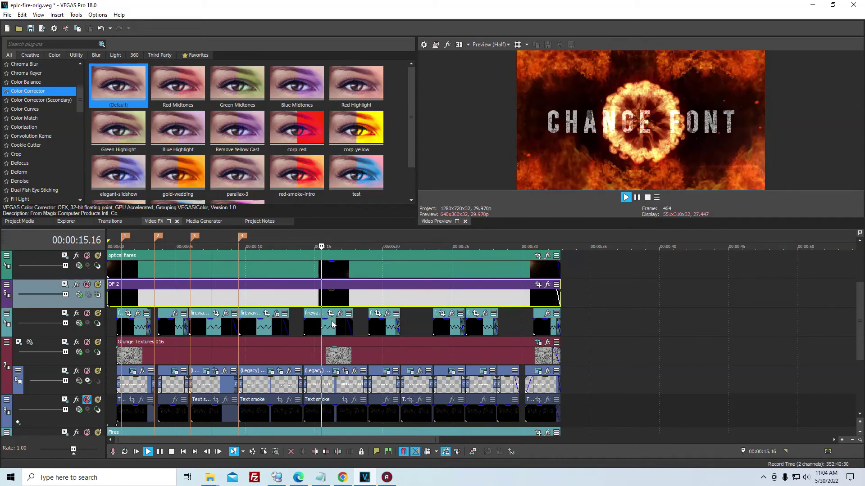
- Apply the default Color Corrector to the firewave behind the "CHANGE FONT" title and set its High color to 335.81, 0.9884
key(Return)
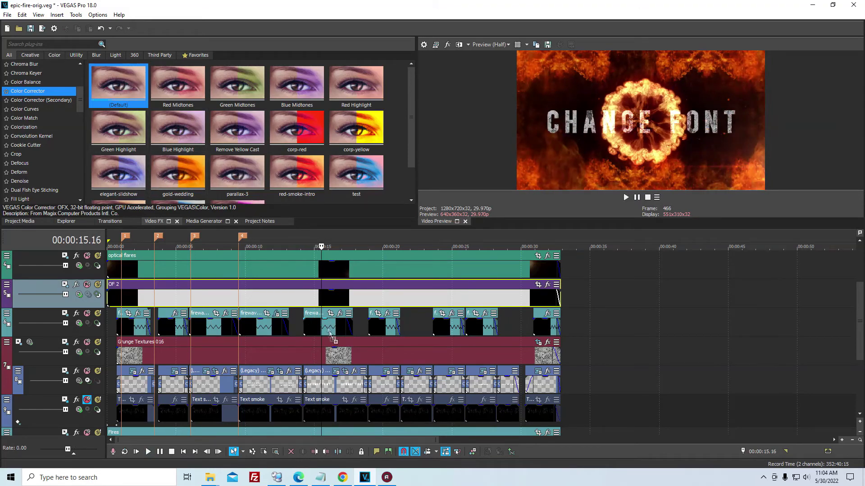
drag(330, 335, 328, 332)
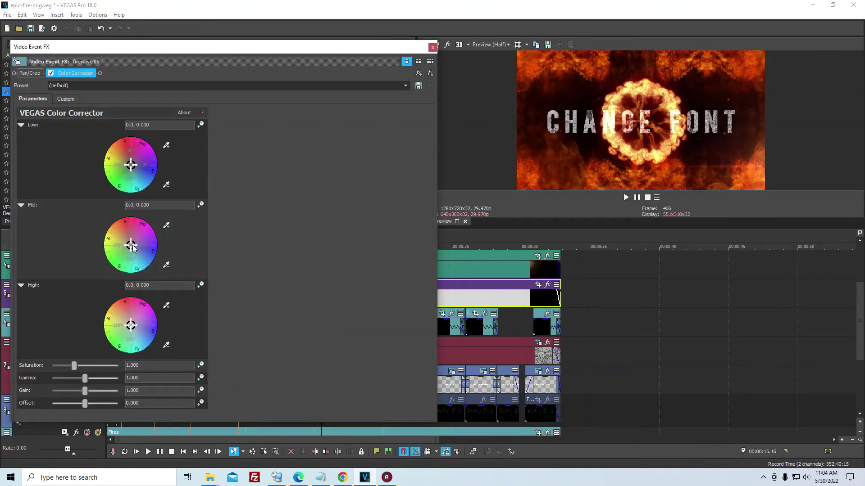
drag(131, 325, 150, 336)
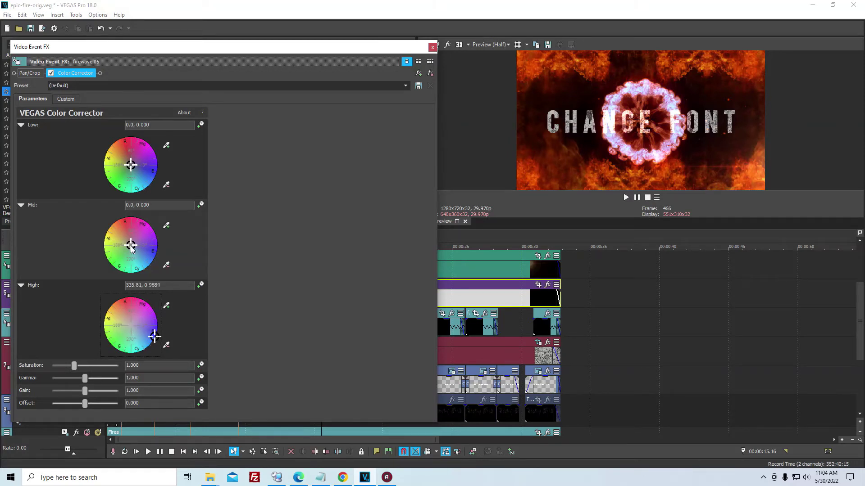
click(432, 47)
- Play back the intro from just before the "CHANGE FONT" title and check its closing section
click(294, 301)
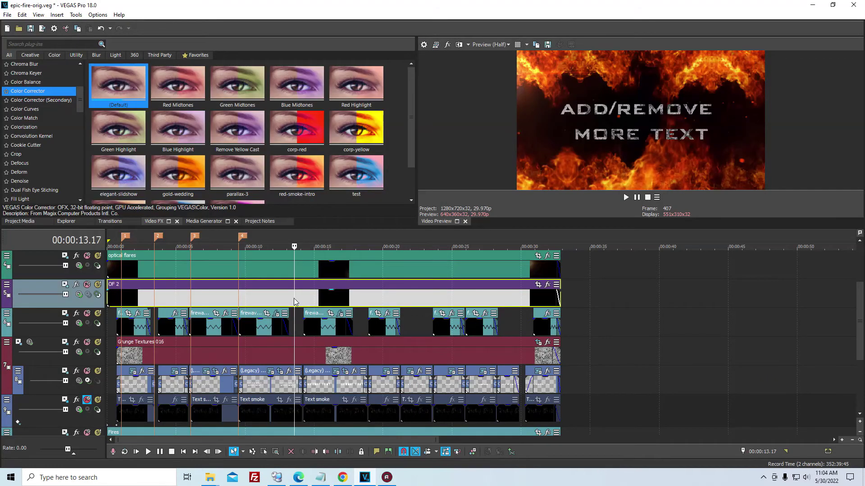
key(space)
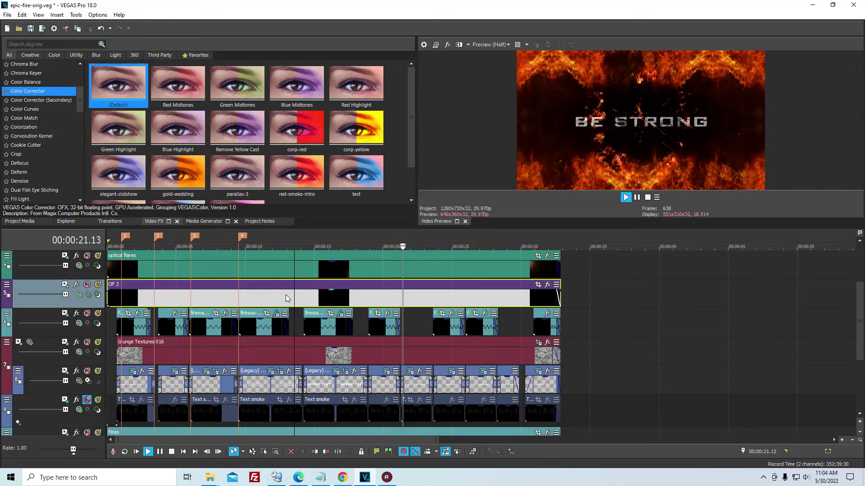
key(space)
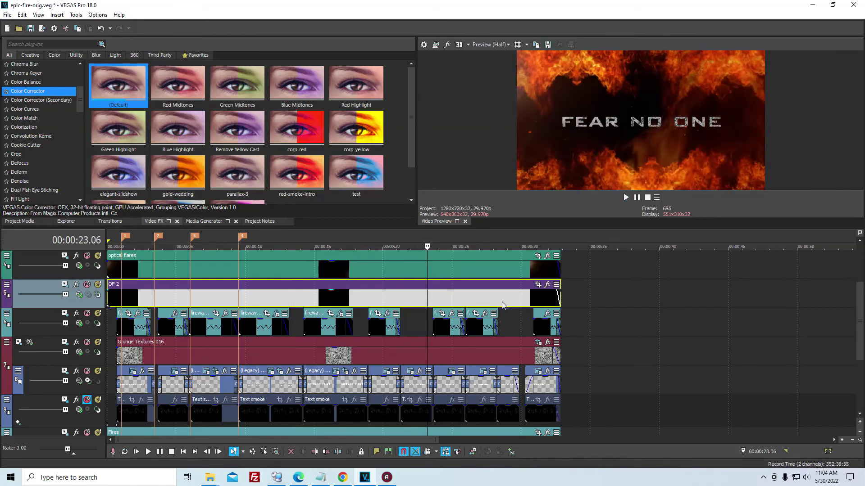
click(503, 305)
key(space)
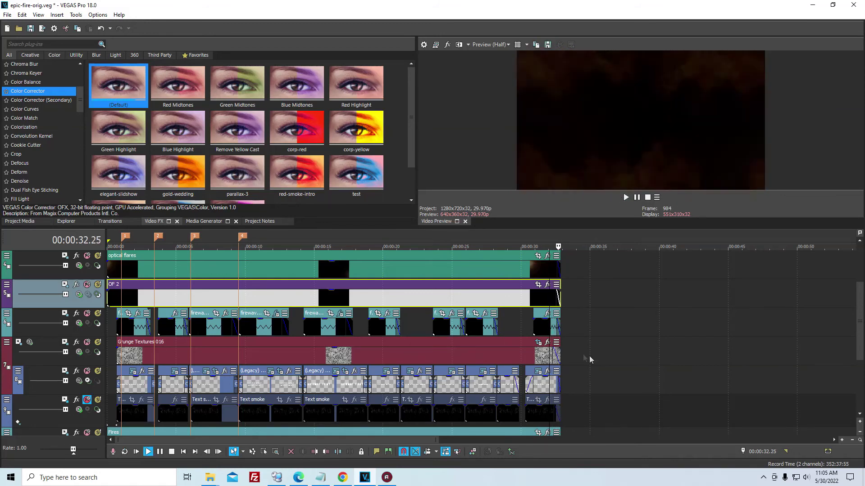
- Set the closing "RaminDigital" title to the Bebas font at size 60
click(525, 328)
click(537, 372)
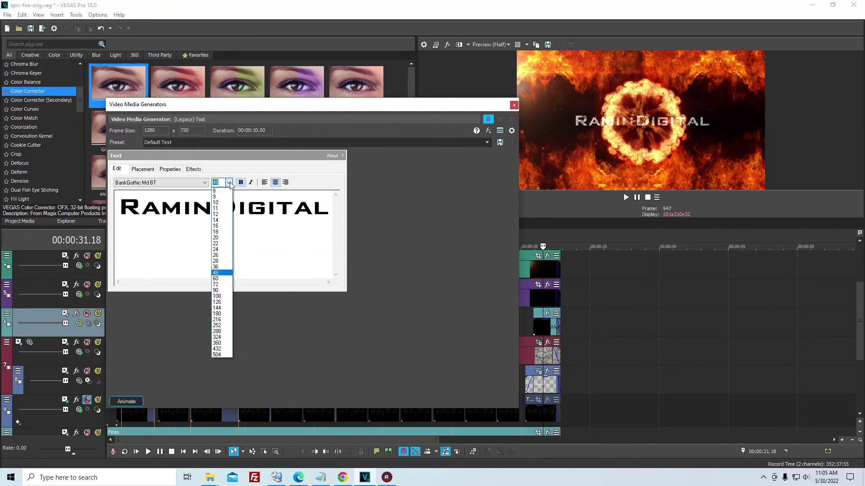
click(222, 279)
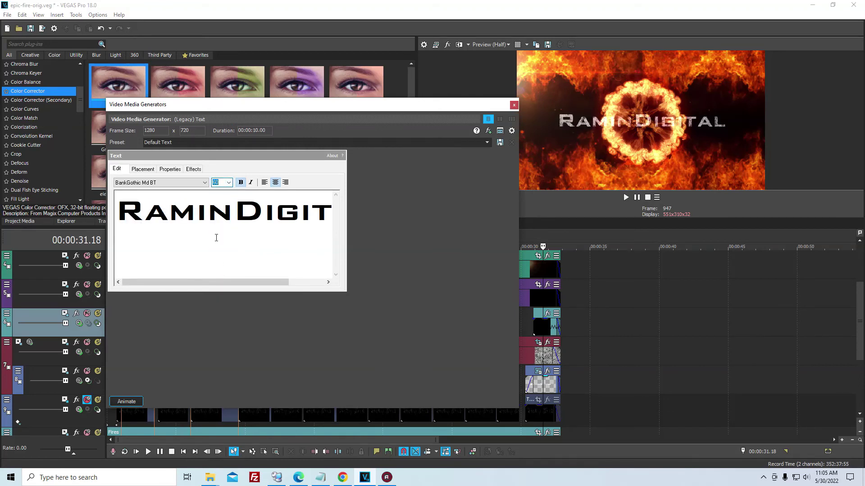
click(204, 184)
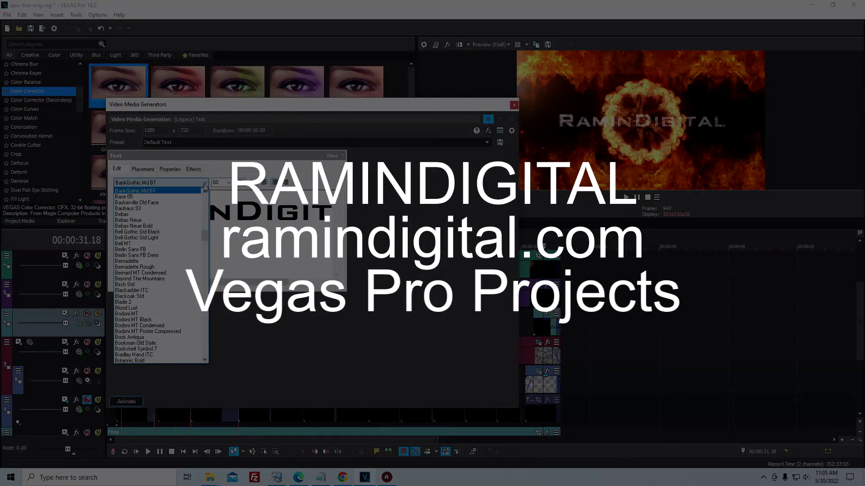
click(154, 215)
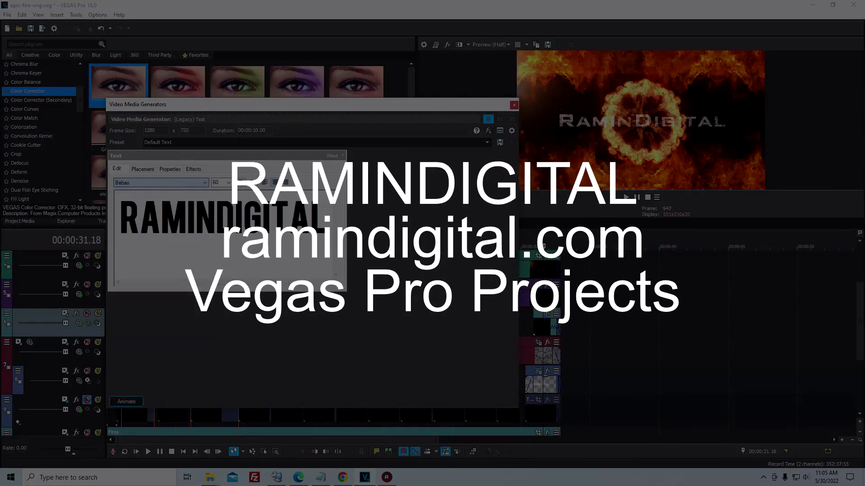
- Set the closing title's tracking to 1.314, close its text settings, and play back the ending
click(170, 169)
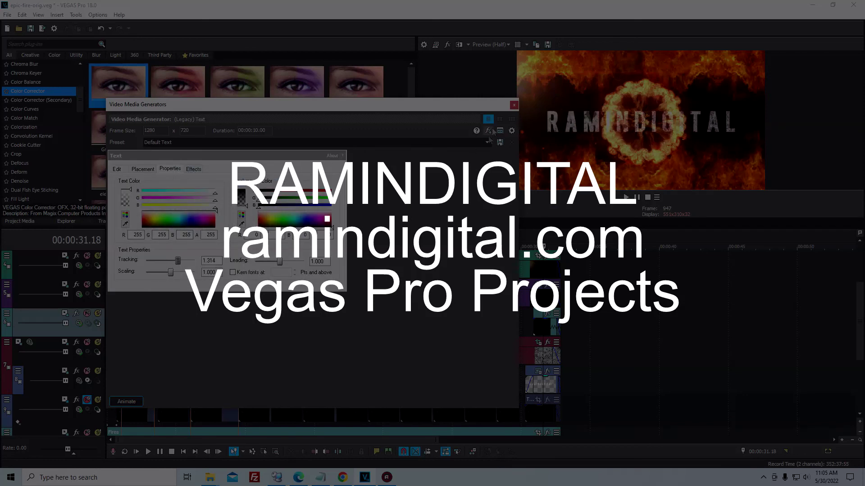
click(514, 106)
key(space)
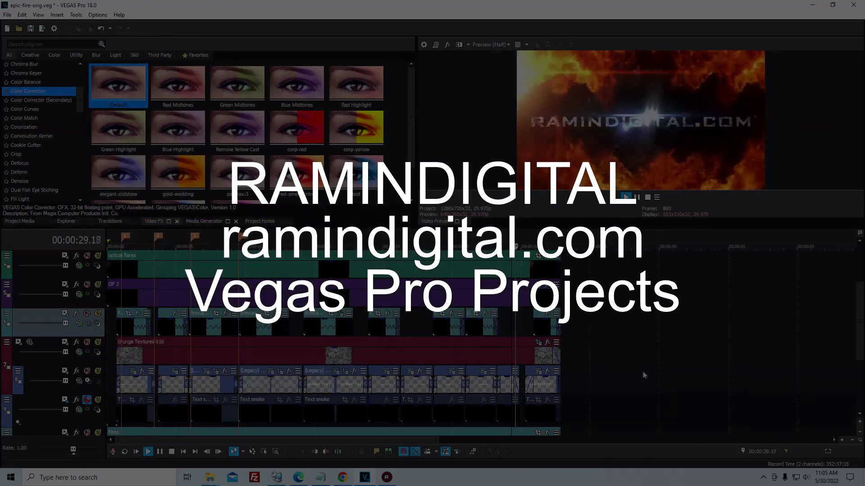